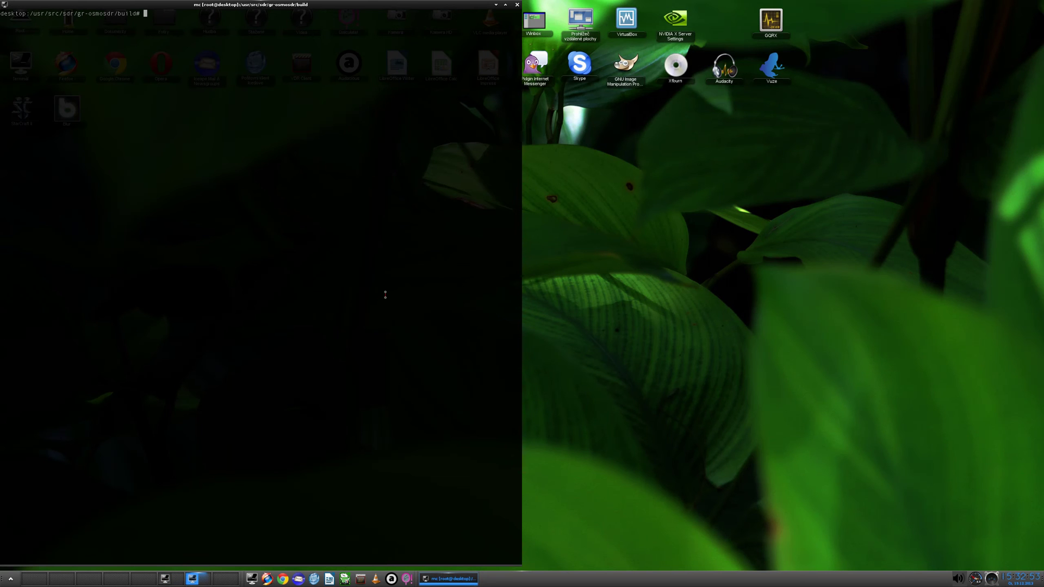
{"action": "type", "text": "qgr"}
Switch to the regular user account with su and launch Gqrx from the Terminal.
{"action": "key", "text": "BackSpace"}
{"action": "key", "text": "BackSpace"}
{"action": "key", "text": "BackSpace"}
{"action": "type", "text": "su mirek"}
{"action": "key", "text": "Return"}
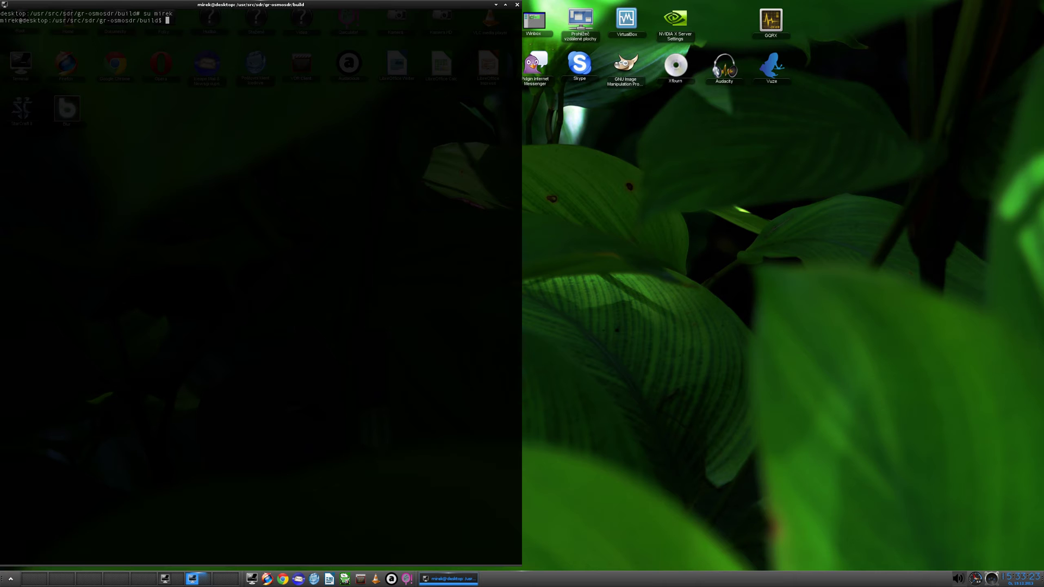
{"action": "type", "text": "gqrx"}
{"action": "key", "text": "Return"}
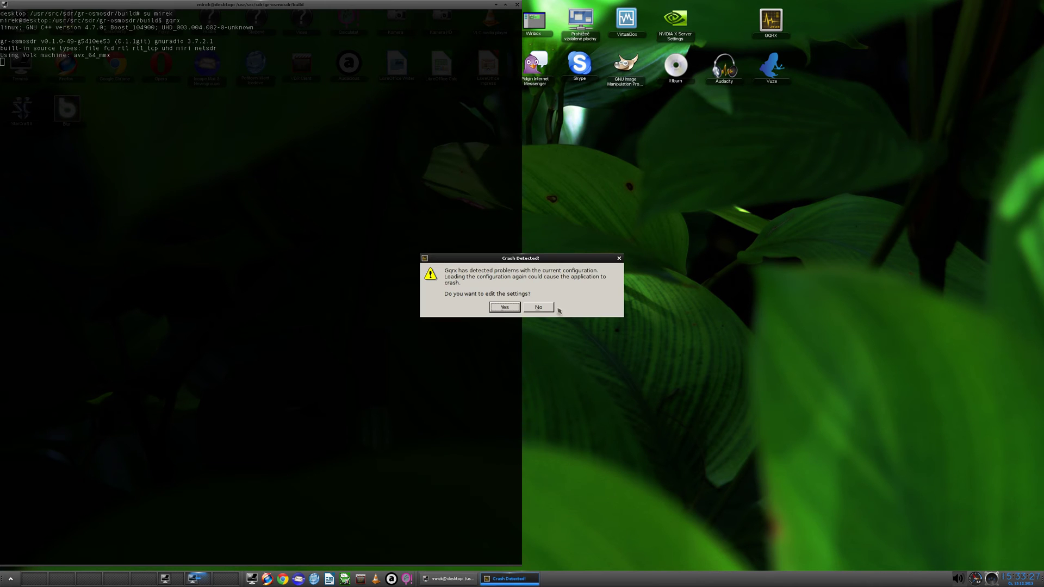
Dismiss the crash warning with No and focus the Gqrx receiver window at 96.612 MHz.
{"action": "left_click", "coordinate": [541, 308]}
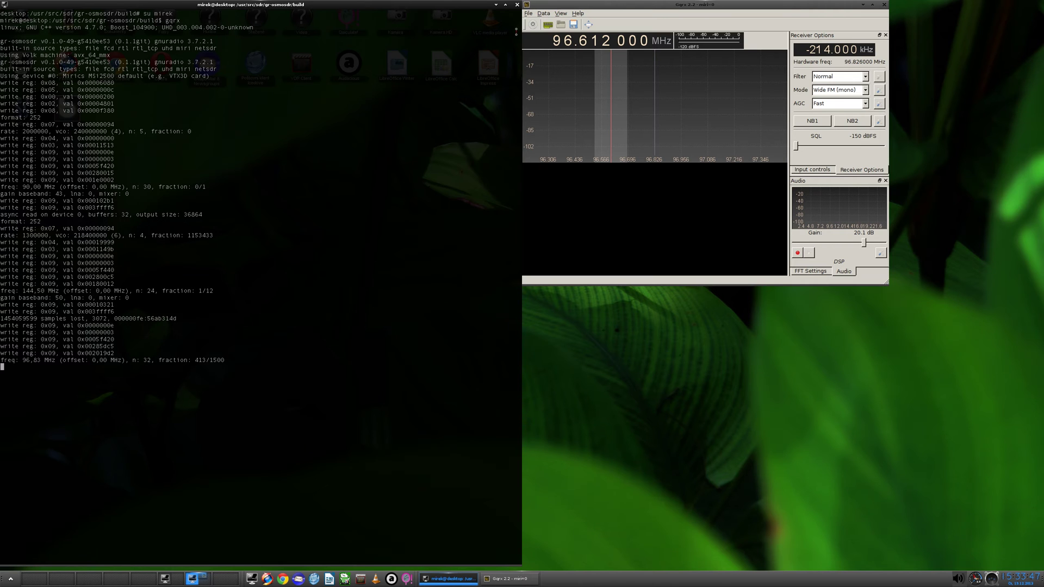
{"action": "left_click", "coordinate": [532, 32]}
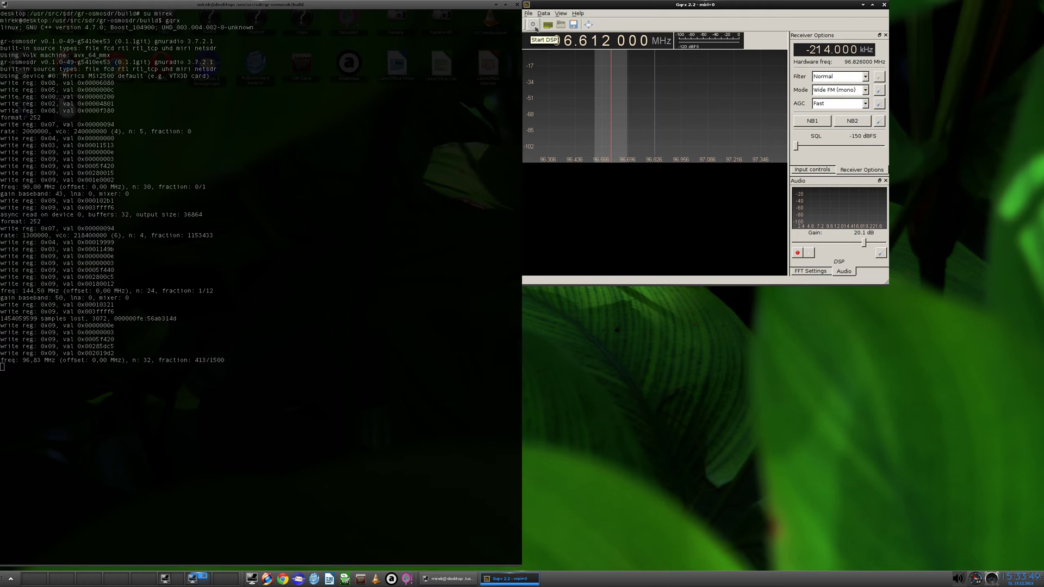
Configure the Mirics MSi2500 input device with a 1300000 sample rate and confirm.
{"action": "left_click", "coordinate": [549, 24]}
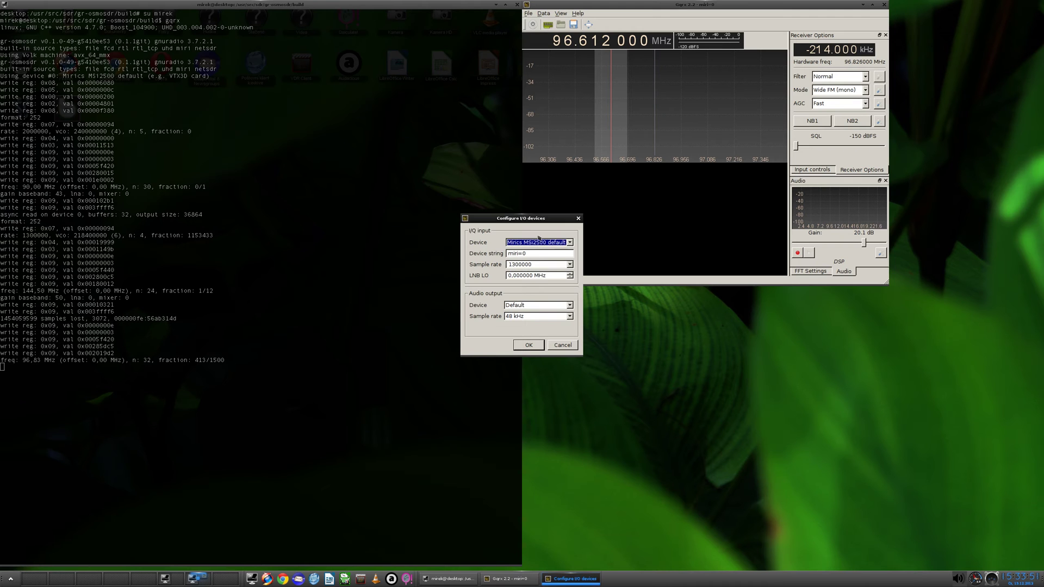
{"action": "left_click", "coordinate": [570, 264]}
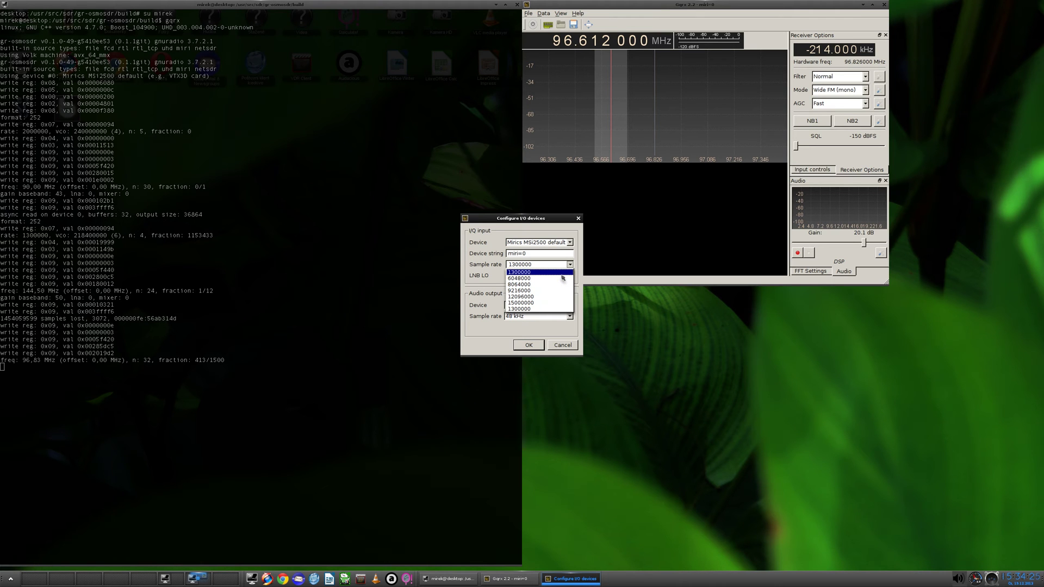
{"action": "left_click", "coordinate": [563, 273]}
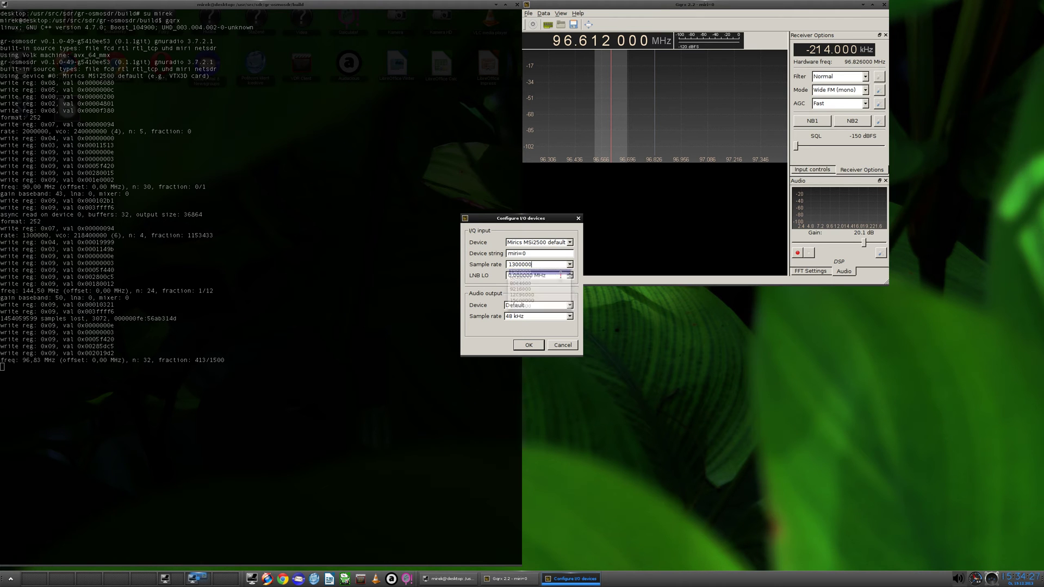
{"action": "left_click", "coordinate": [528, 345]}
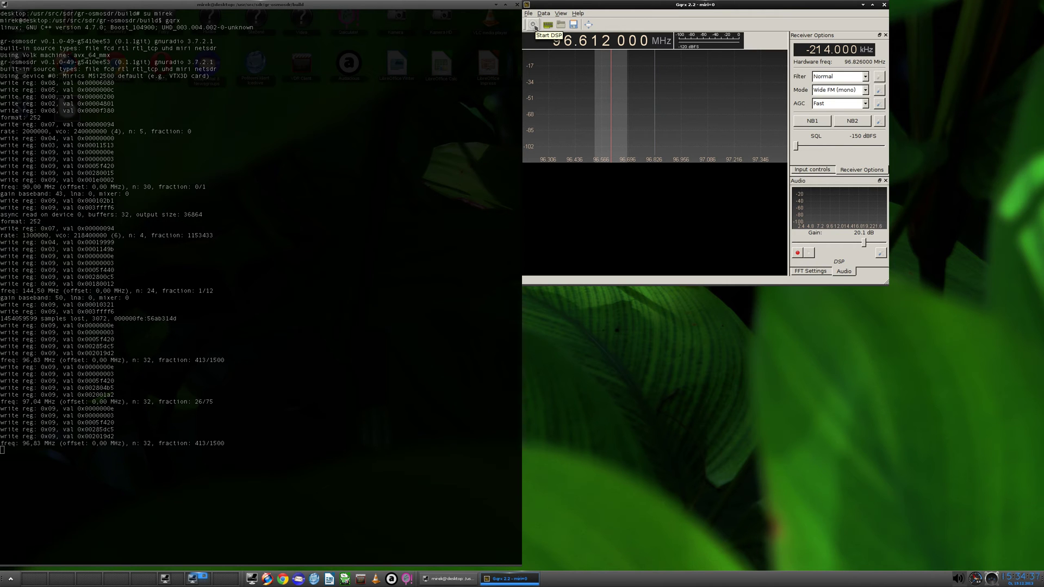
Start DSP to display the live spectrum and waterfall around 96.6 MHz.
{"action": "left_click", "coordinate": [533, 25]}
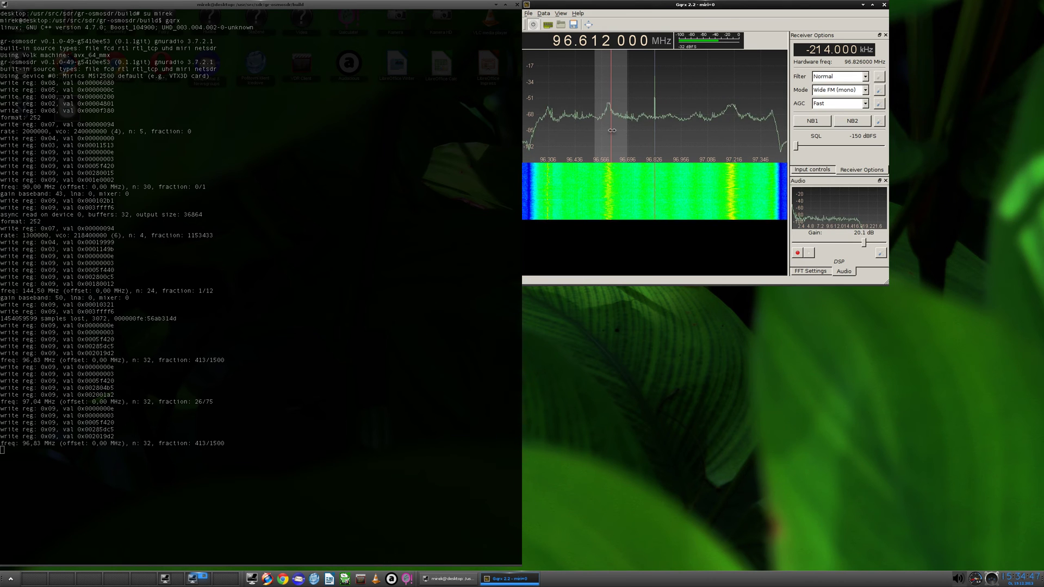
Tune the receiver to exactly 96.600 000 MHz, checking the terminal log along the way.
{"action": "left_click_drag", "start_coordinate": [612, 131], "coordinate": [610, 132]}
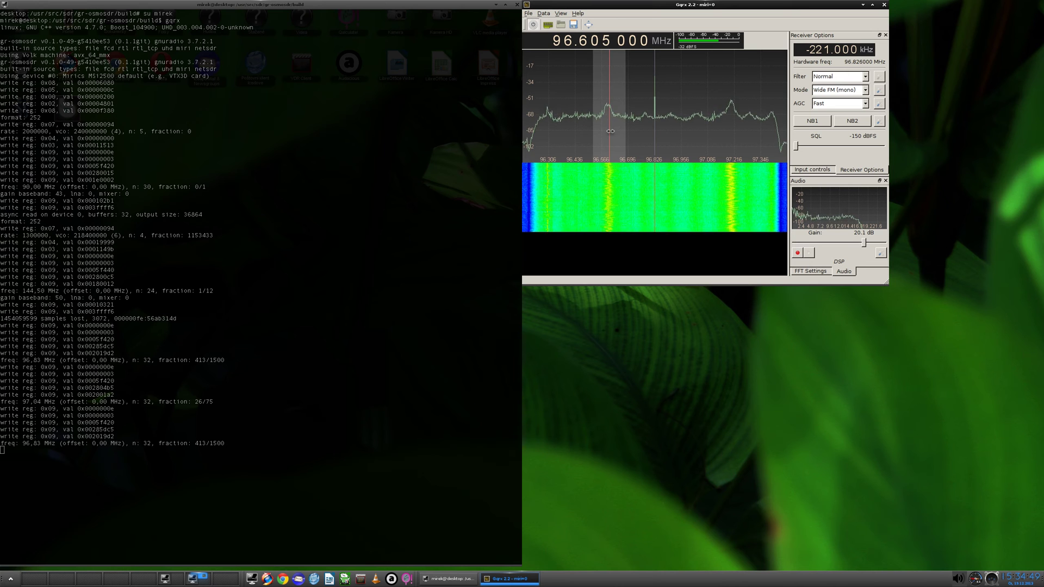
{"action": "scroll", "coordinate": [605, 41], "scroll_direction": "down", "scroll_amount": 2}
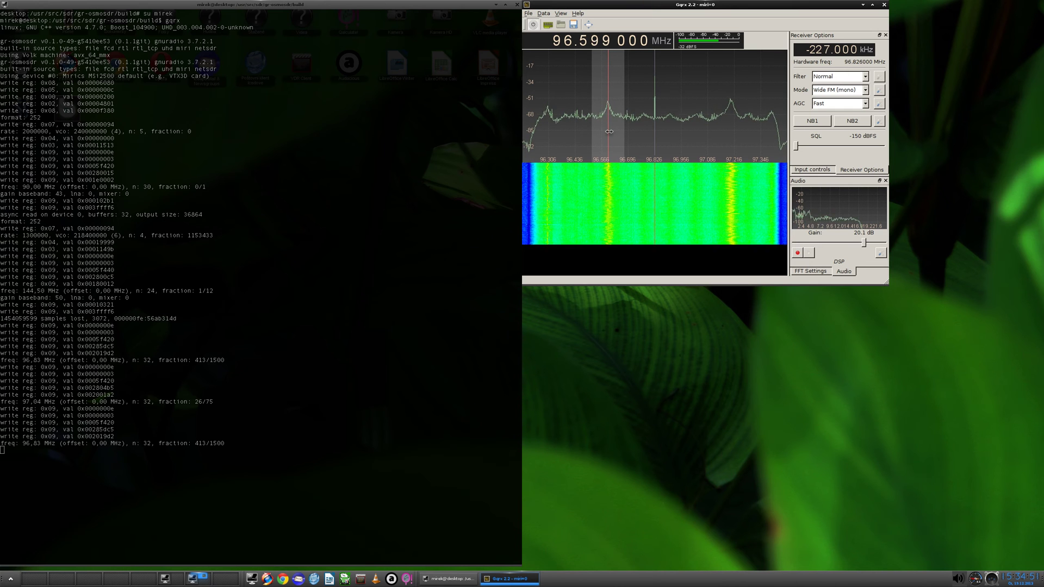
{"action": "scroll", "coordinate": [596, 41], "scroll_direction": "up", "scroll_amount": 1}
{"action": "scroll", "coordinate": [606, 41], "scroll_direction": "down", "scroll_amount": 1}
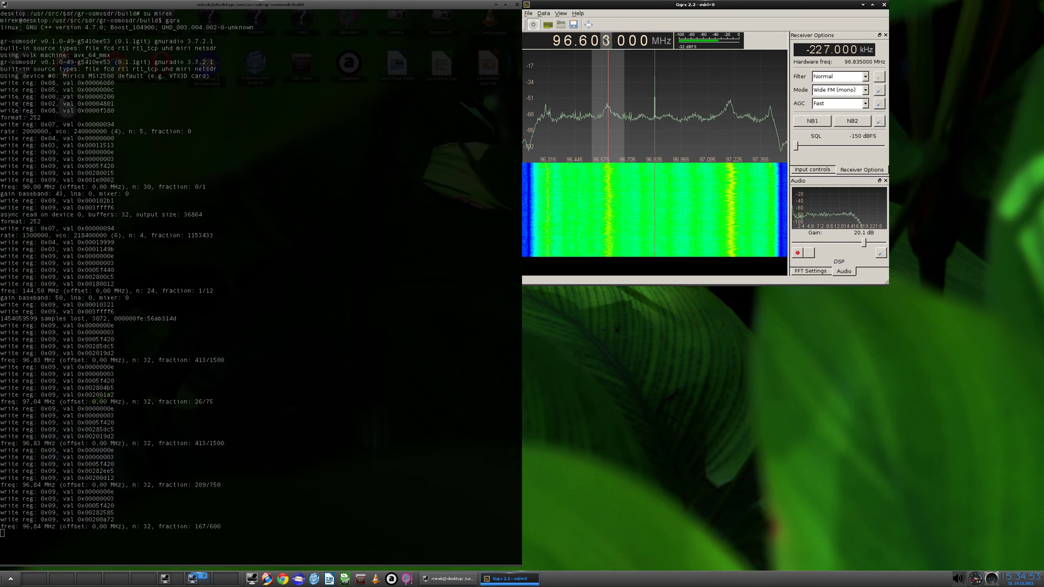
{"action": "scroll", "coordinate": [605, 41], "scroll_direction": "down", "scroll_amount": 3}
{"action": "scroll", "coordinate": [606, 41], "scroll_direction": "down", "scroll_amount": 3}
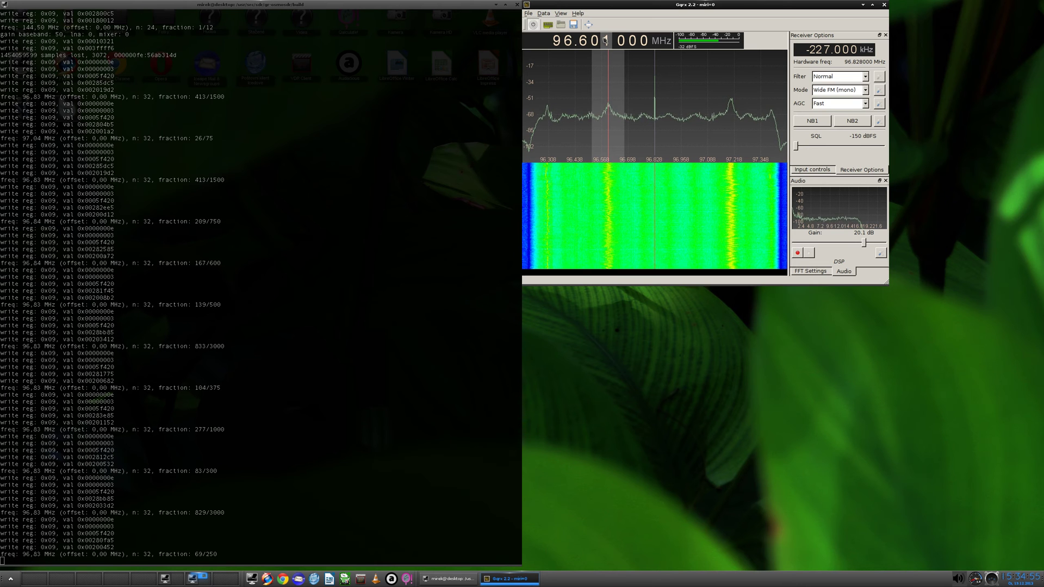
{"action": "scroll", "coordinate": [606, 42], "scroll_direction": "down", "scroll_amount": 1}
{"action": "left_click", "coordinate": [283, 221]}
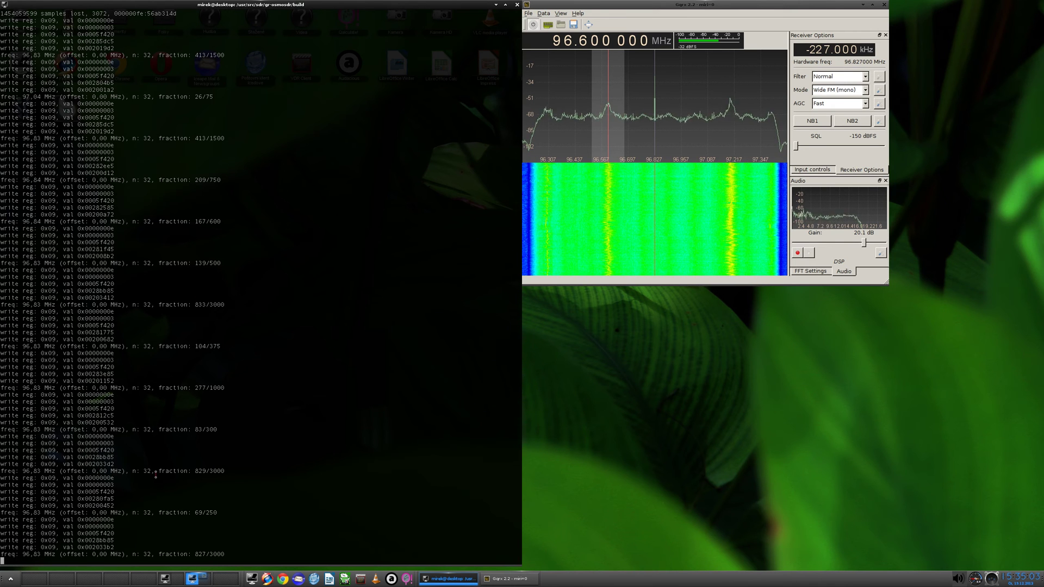
{"action": "left_click", "coordinate": [583, 212]}
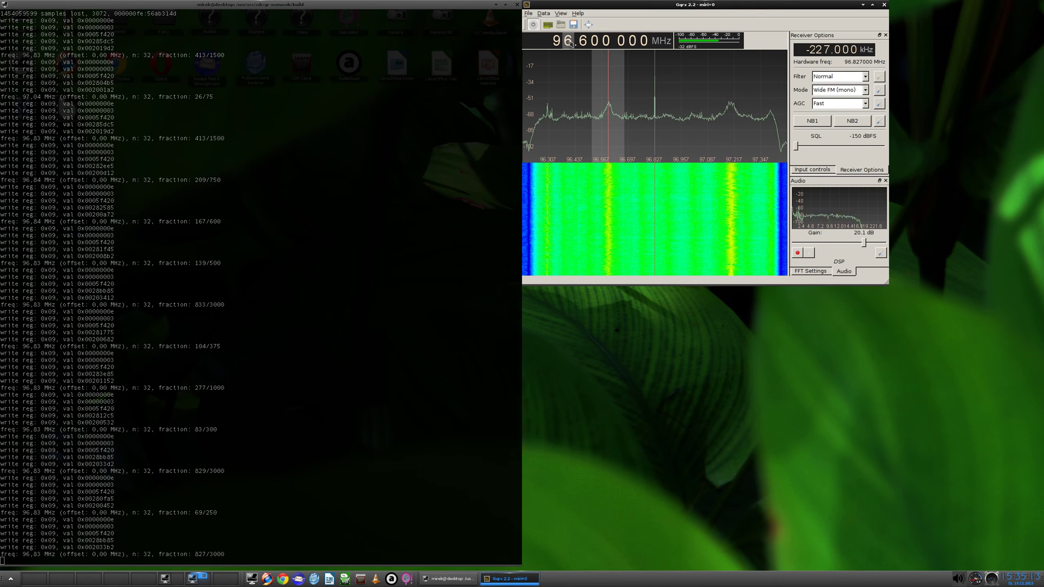
{"action": "scroll", "coordinate": [574, 43], "scroll_direction": "up", "scroll_amount": 1}
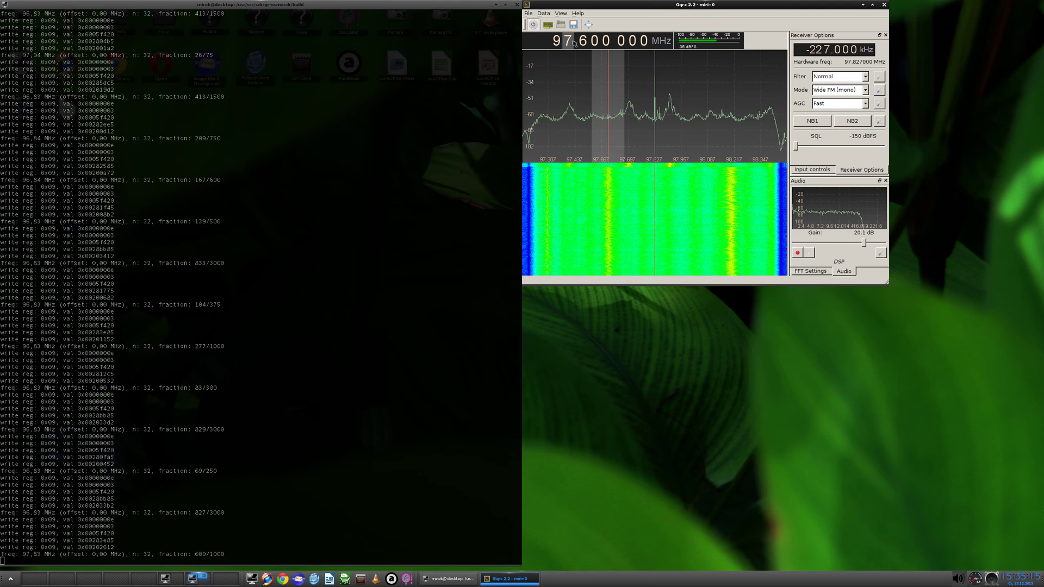
Retune via the spectrum to 97.200 000 MHz and reopen the I/O device configuration.
{"action": "left_click", "coordinate": [569, 99]}
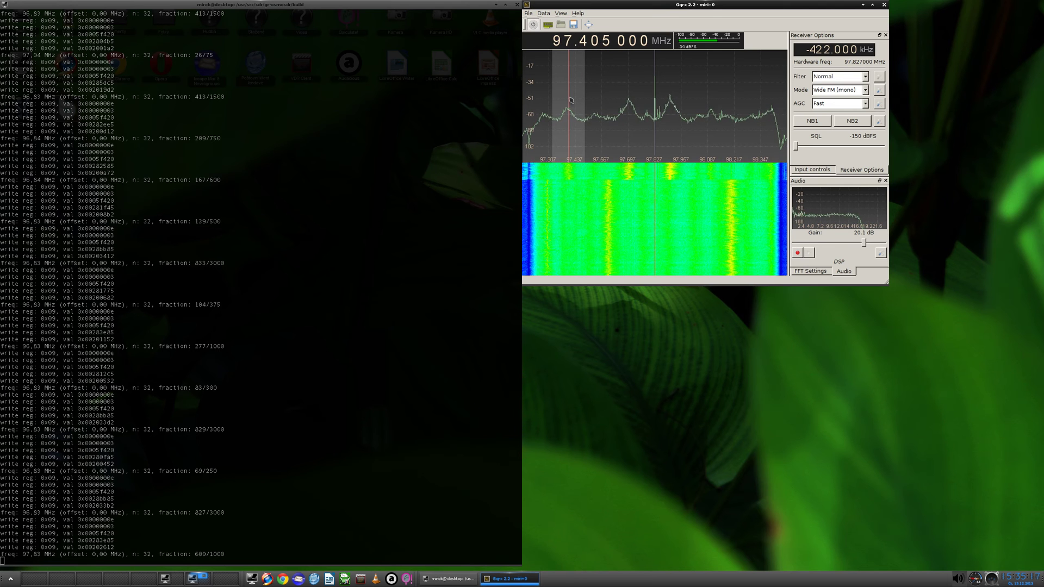
{"action": "scroll", "coordinate": [583, 42], "scroll_direction": "up", "scroll_amount": 1}
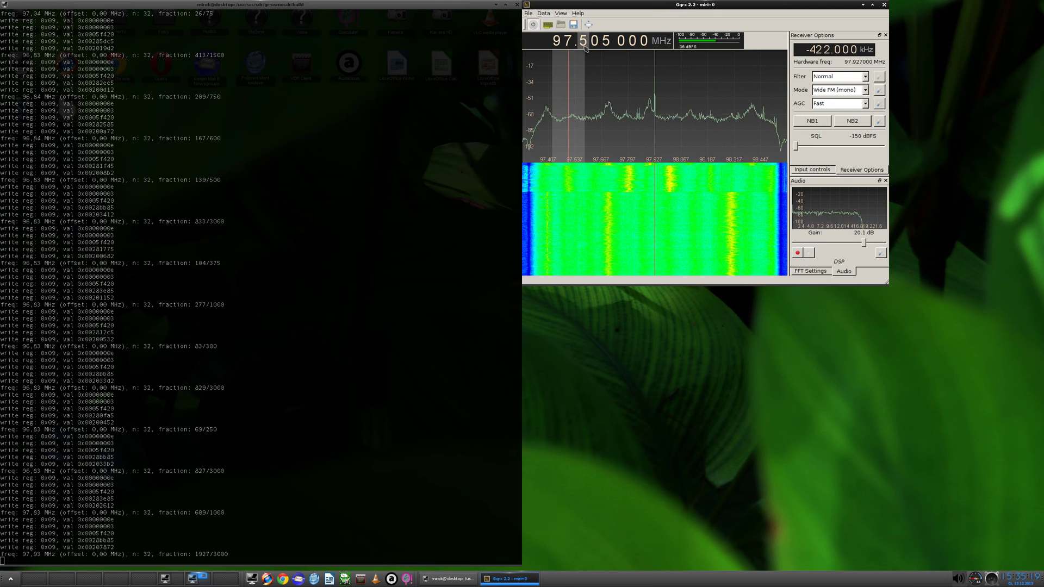
{"action": "scroll", "coordinate": [584, 46], "scroll_direction": "down", "scroll_amount": 1}
{"action": "scroll", "coordinate": [584, 45], "scroll_direction": "down", "scroll_amount": 1}
{"action": "scroll", "coordinate": [585, 44], "scroll_direction": "down", "scroll_amount": 1}
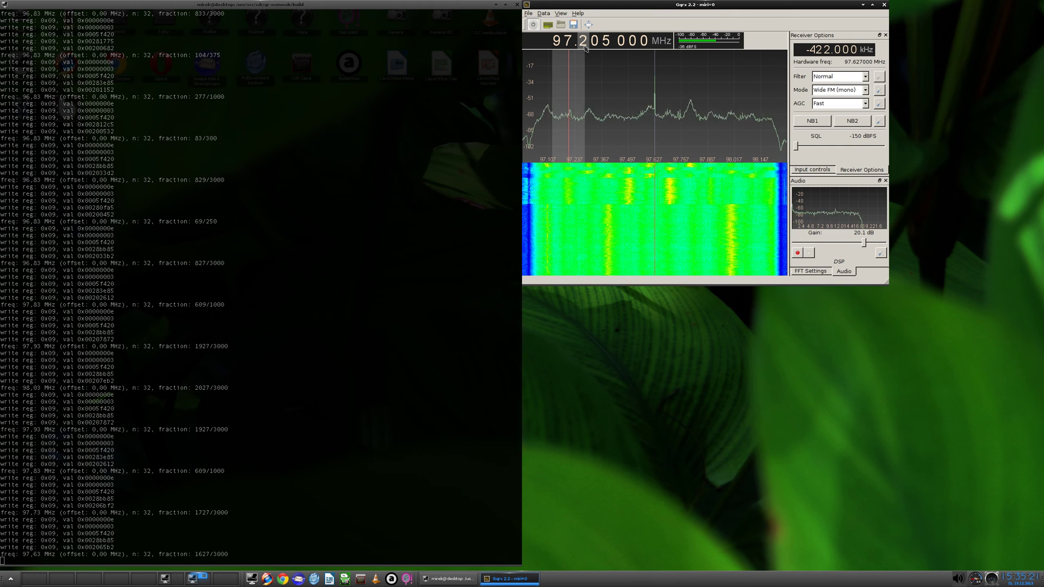
{"action": "scroll", "coordinate": [606, 41], "scroll_direction": "down", "scroll_amount": 2}
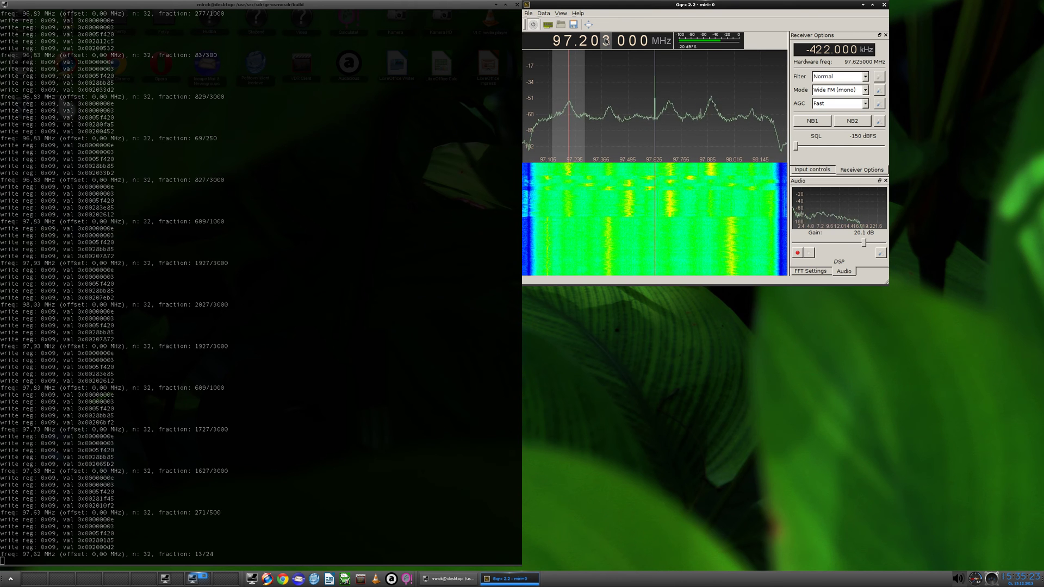
{"action": "scroll", "coordinate": [606, 41], "scroll_direction": "down", "scroll_amount": 3}
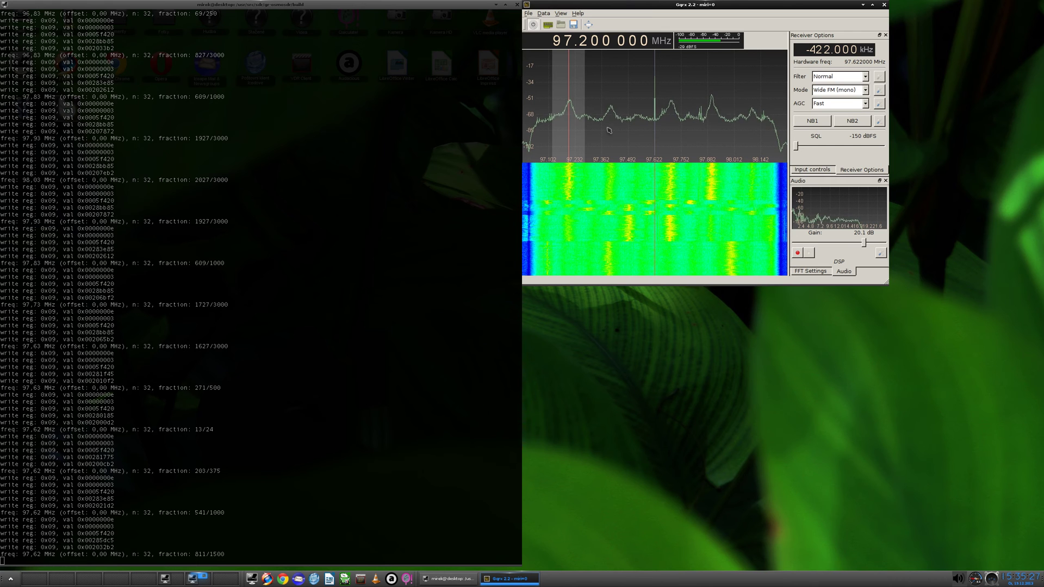
{"action": "left_click", "coordinate": [549, 24]}
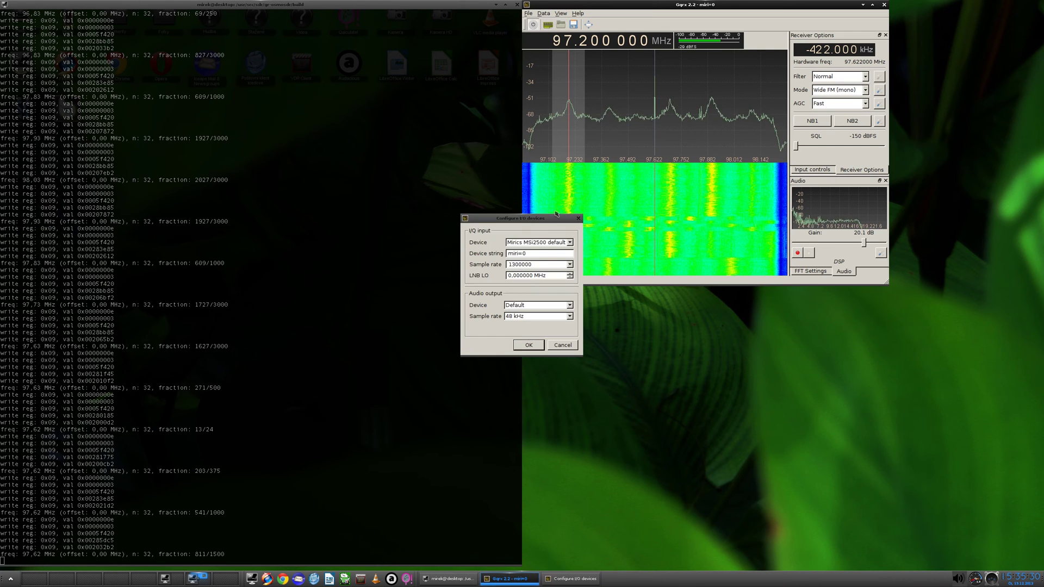
Change the sample rate to 12096000 so the spectrum spans roughly 92.8–102.5 MHz.
{"action": "left_click", "coordinate": [571, 265]}
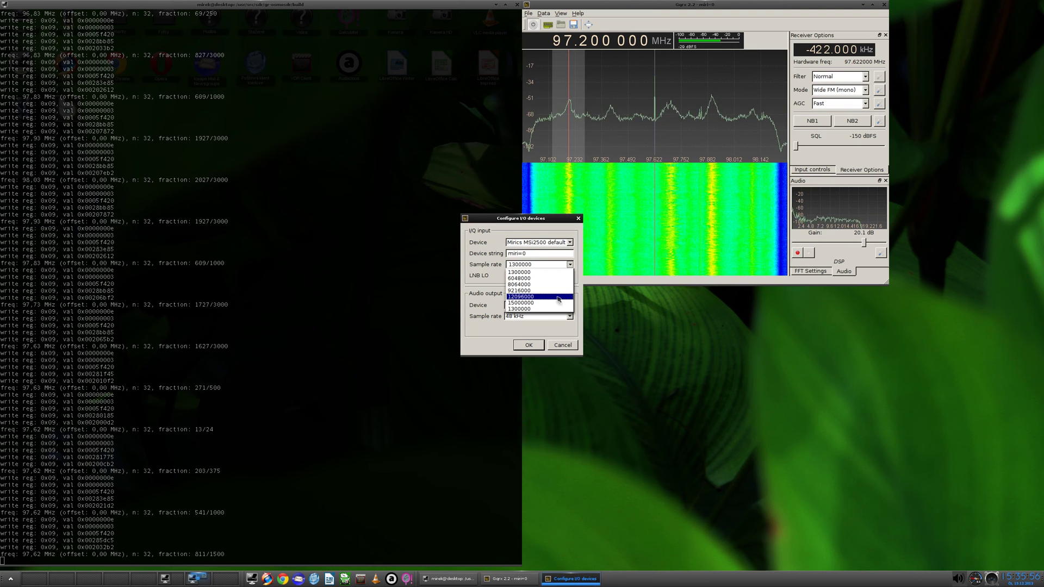
{"action": "left_click", "coordinate": [560, 298]}
{"action": "left_click", "coordinate": [529, 345]}
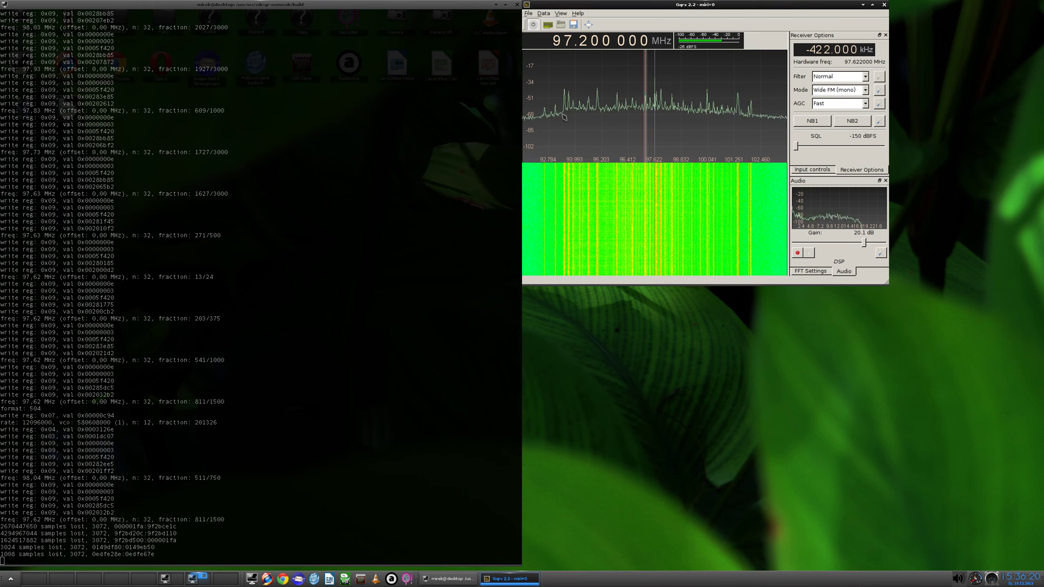
Tune to a station near 95 MHz in the spectrum, landing on 95.030 MHz.
{"action": "left_click", "coordinate": [599, 117]}
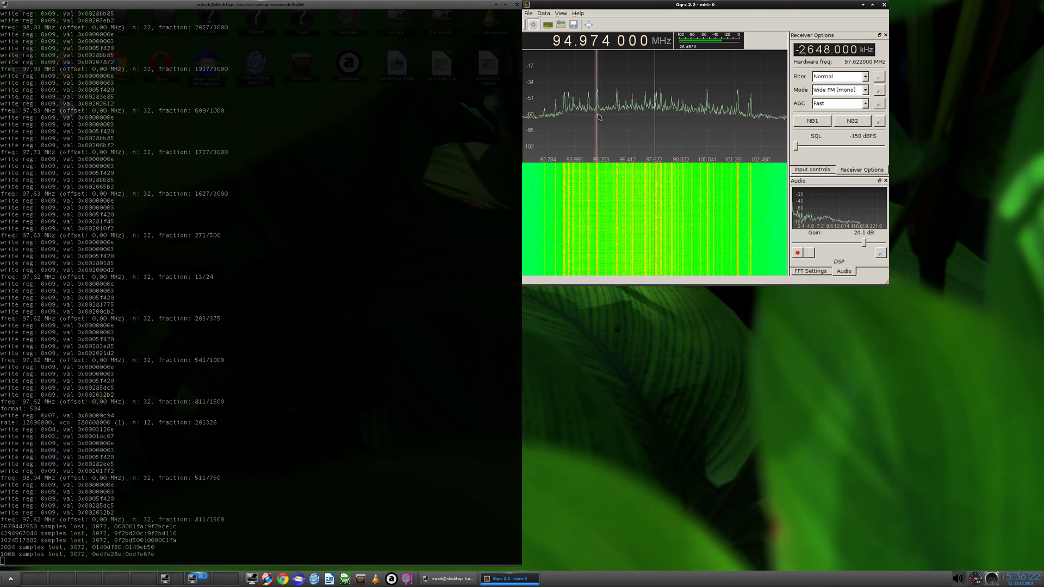
{"action": "left_click", "coordinate": [601, 118]}
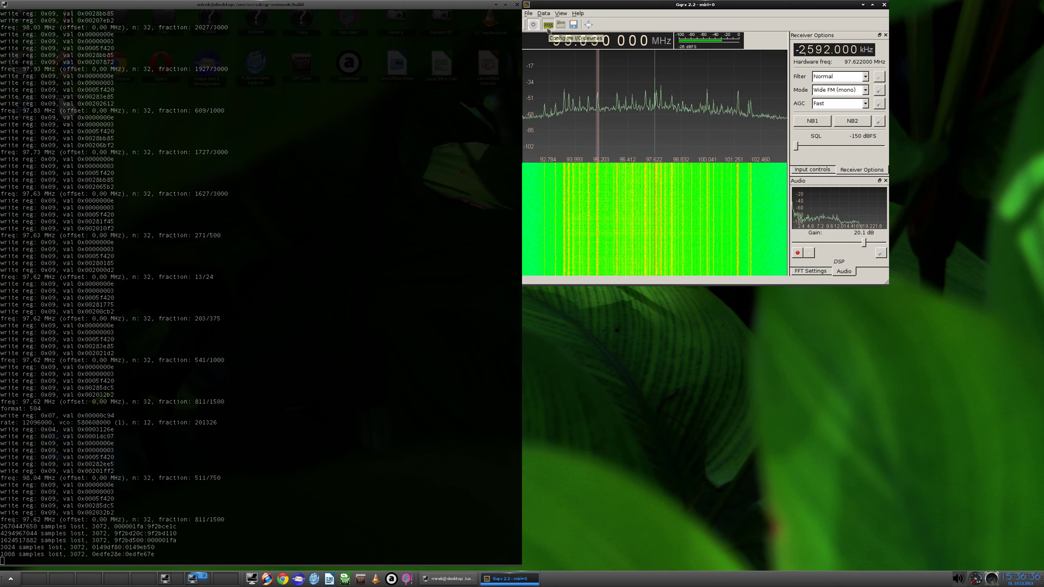
Change the sample rate to 6048000 for a narrower 95.2–100.0 MHz span.
{"action": "left_click", "coordinate": [548, 25]}
{"action": "left_click", "coordinate": [570, 264]}
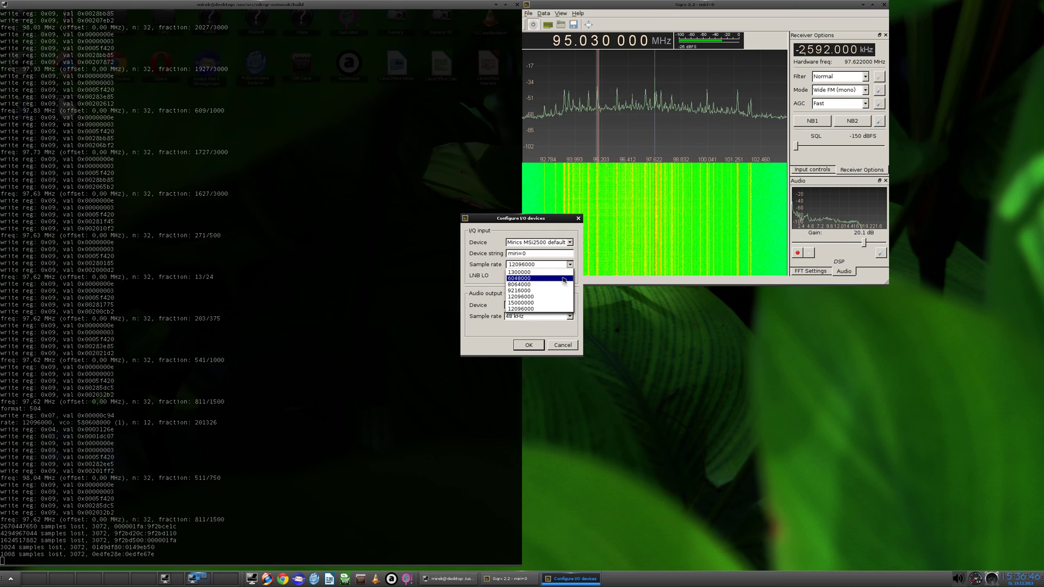
{"action": "left_click", "coordinate": [539, 278]}
{"action": "left_click", "coordinate": [528, 344]}
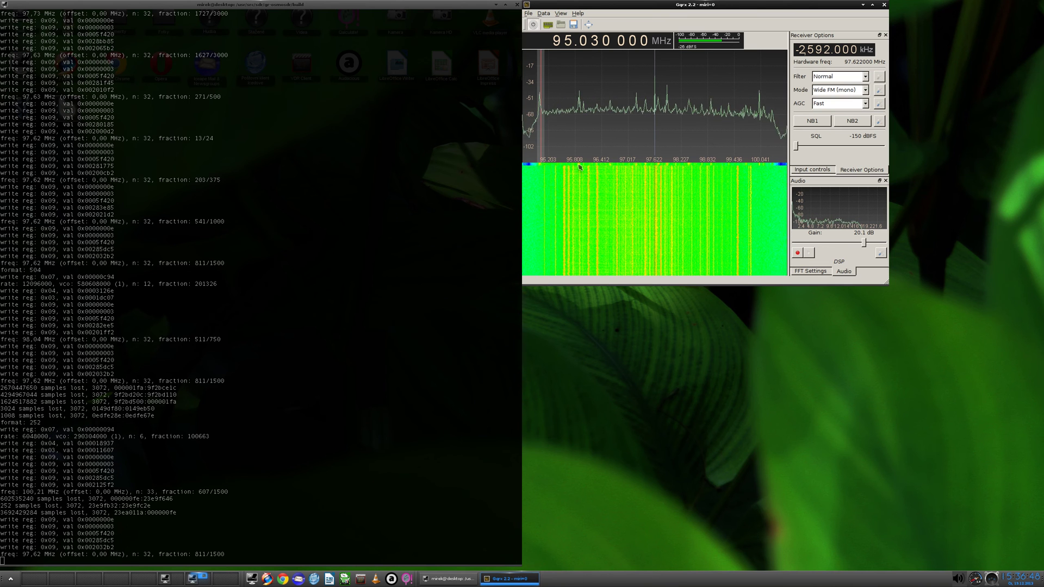
Drag the demodulator marker up to about 97.2 MHz, tuning 97.199 MHz.
{"action": "left_click_drag", "start_coordinate": [541, 131], "coordinate": [638, 145]}
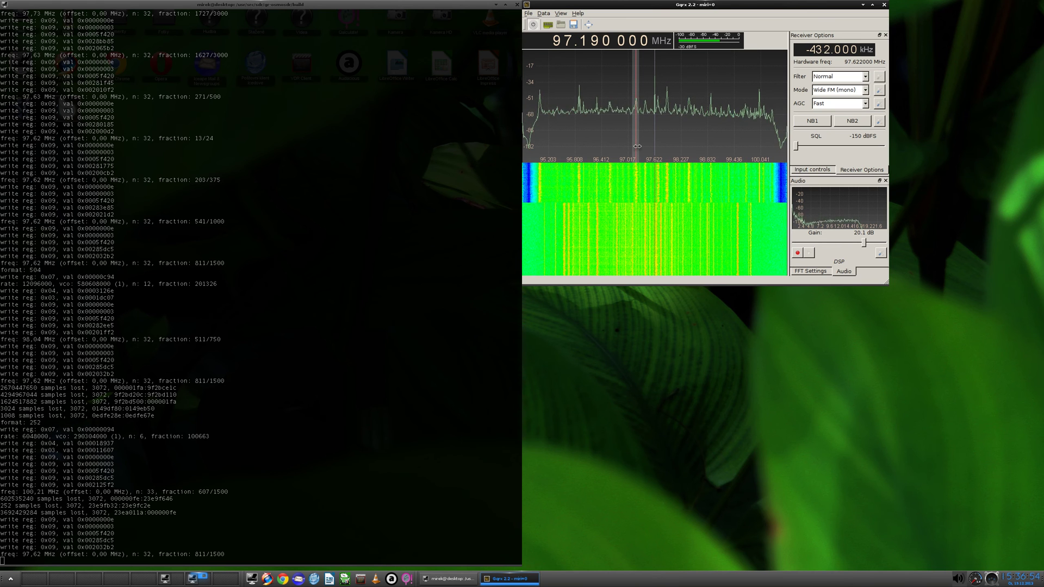
{"action": "mouse_move", "coordinate": [638, 146]}
{"action": "left_mouse_down"}
{"action": "mouse_move", "coordinate": [646, 146]}
{"action": "mouse_move", "coordinate": [637, 148]}
{"action": "left_mouse_up"}
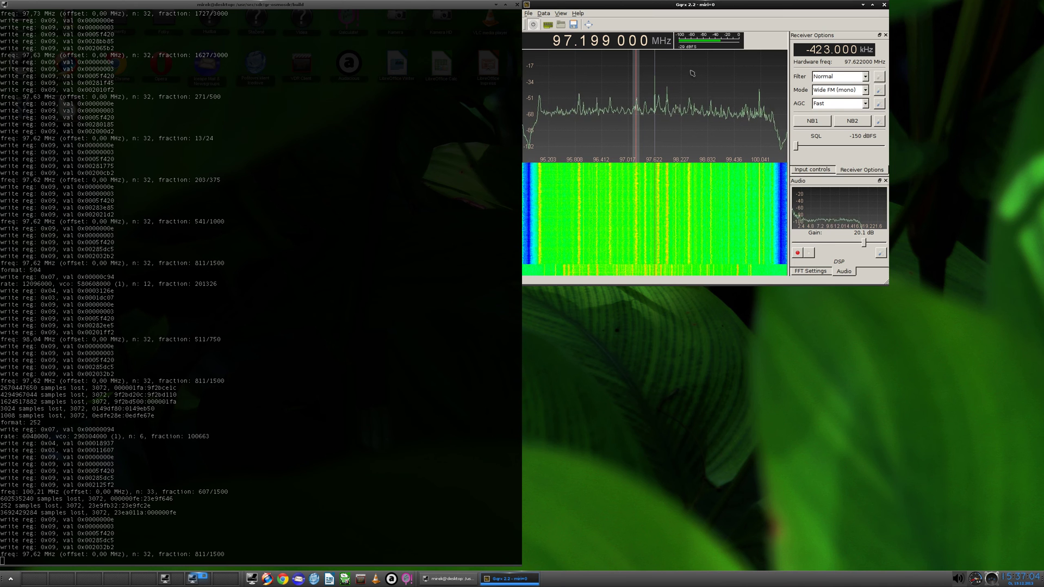
Show the Input controls and sweep the manual gain down, then back up.
{"action": "left_click", "coordinate": [810, 171]}
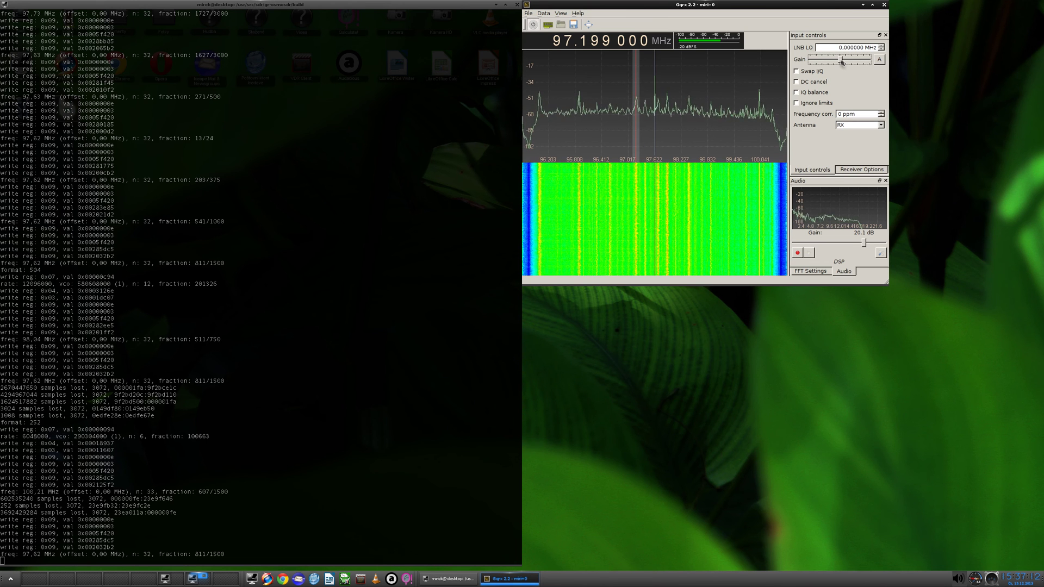
{"action": "mouse_move", "coordinate": [842, 59]}
{"action": "left_mouse_down"}
{"action": "mouse_move", "coordinate": [818, 64]}
{"action": "mouse_move", "coordinate": [831, 62]}
{"action": "left_mouse_up"}
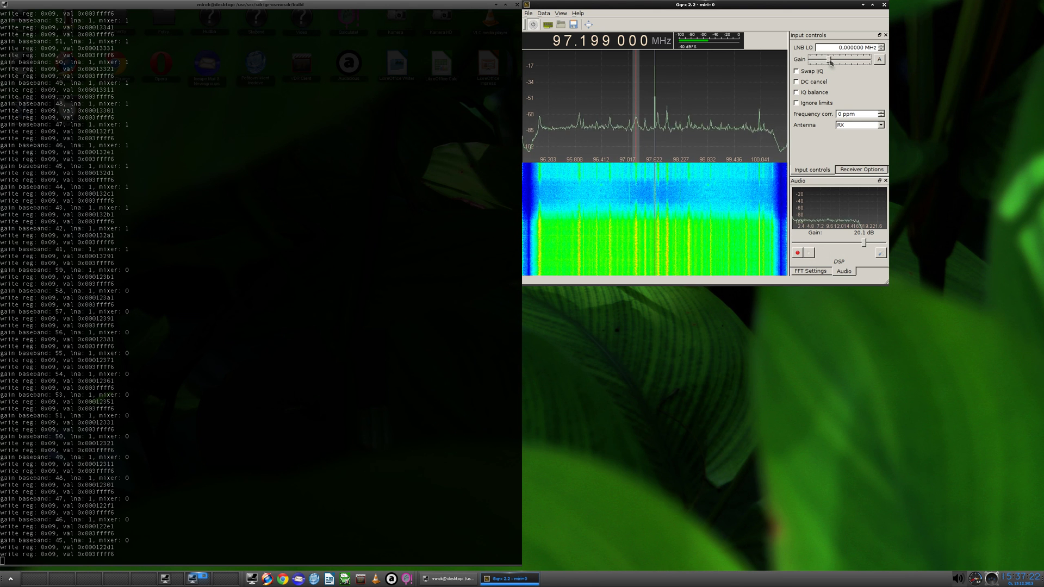
{"action": "left_click_drag", "start_coordinate": [830, 63], "coordinate": [842, 63]}
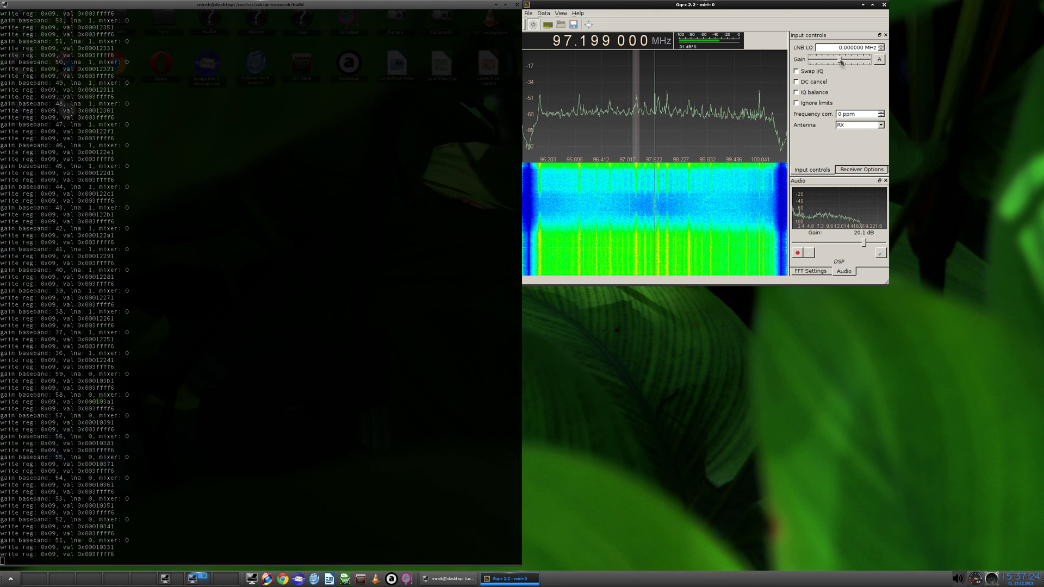
{"action": "left_click_drag", "start_coordinate": [842, 63], "coordinate": [847, 63]}
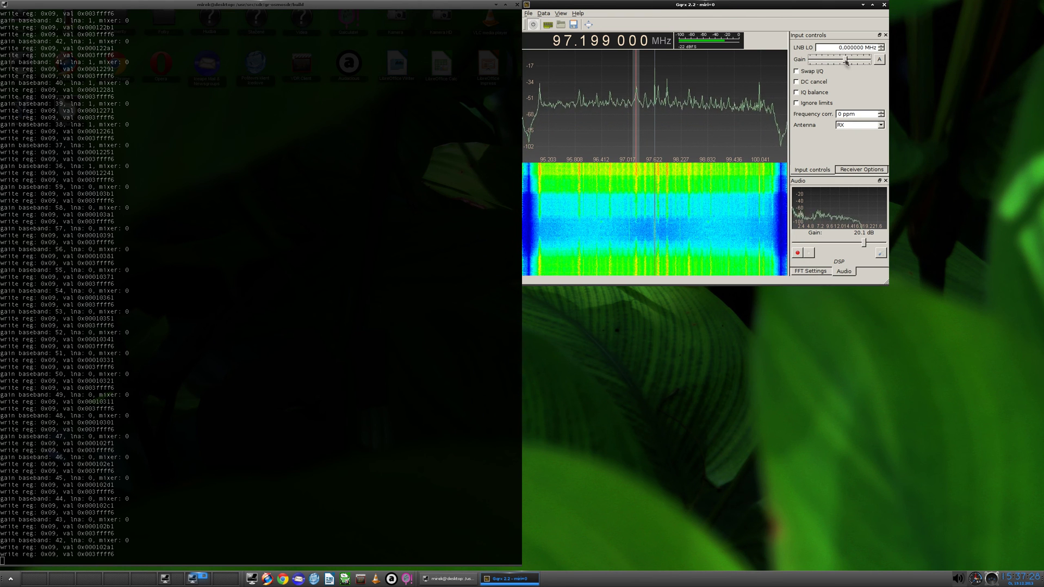
{"action": "mouse_move", "coordinate": [846, 63]}
{"action": "left_mouse_down"}
{"action": "mouse_move", "coordinate": [868, 68]}
{"action": "mouse_move", "coordinate": [841, 69]}
{"action": "left_mouse_up"}
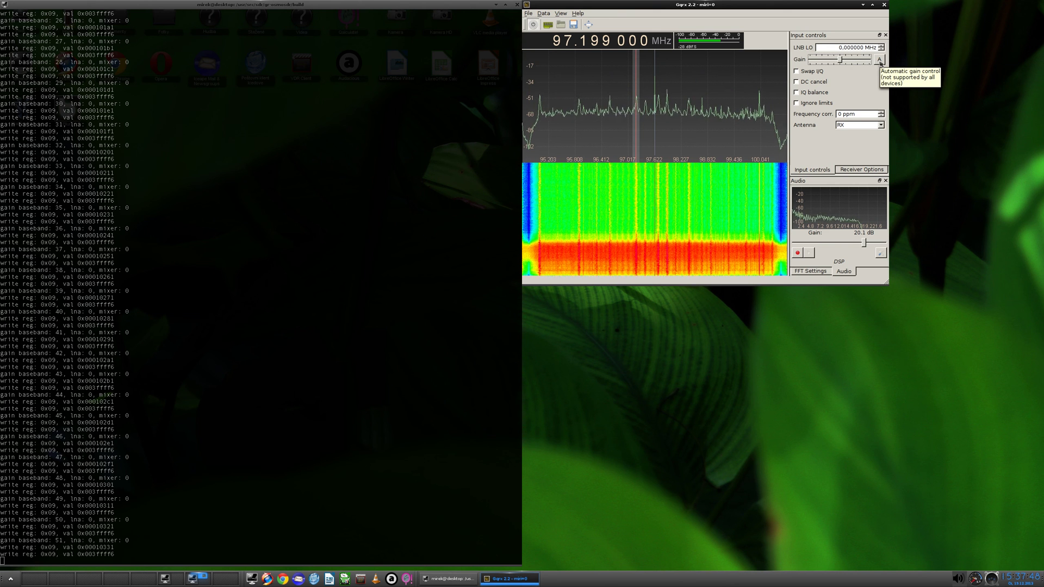
Toggle automatic gain control on and back to manual, then show the Receiver Options panel.
{"action": "left_click", "coordinate": [879, 60]}
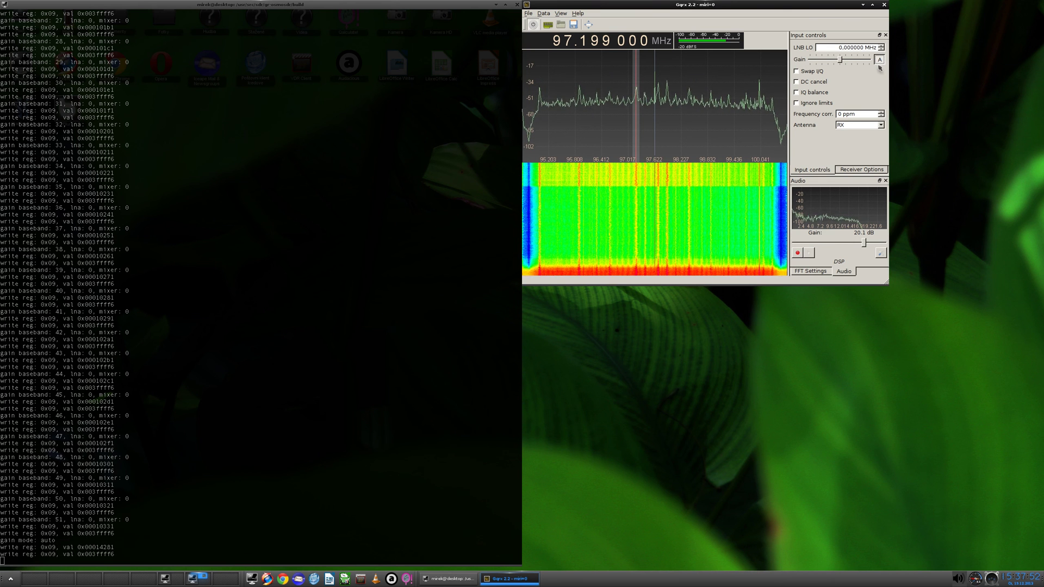
{"action": "left_click", "coordinate": [879, 59]}
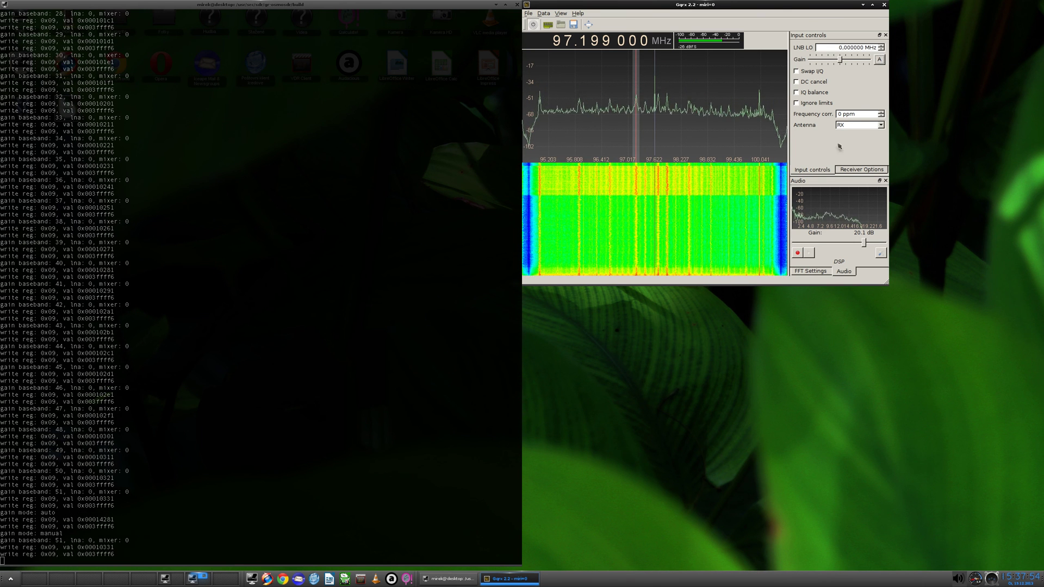
{"action": "left_click", "coordinate": [861, 170]}
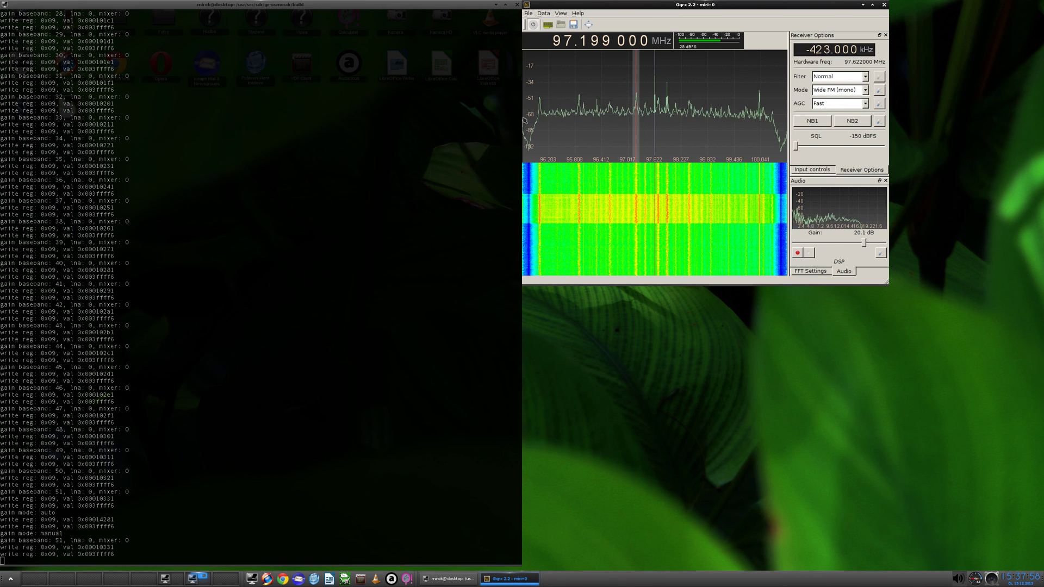
{"action": "left_click", "coordinate": [77, 349]}
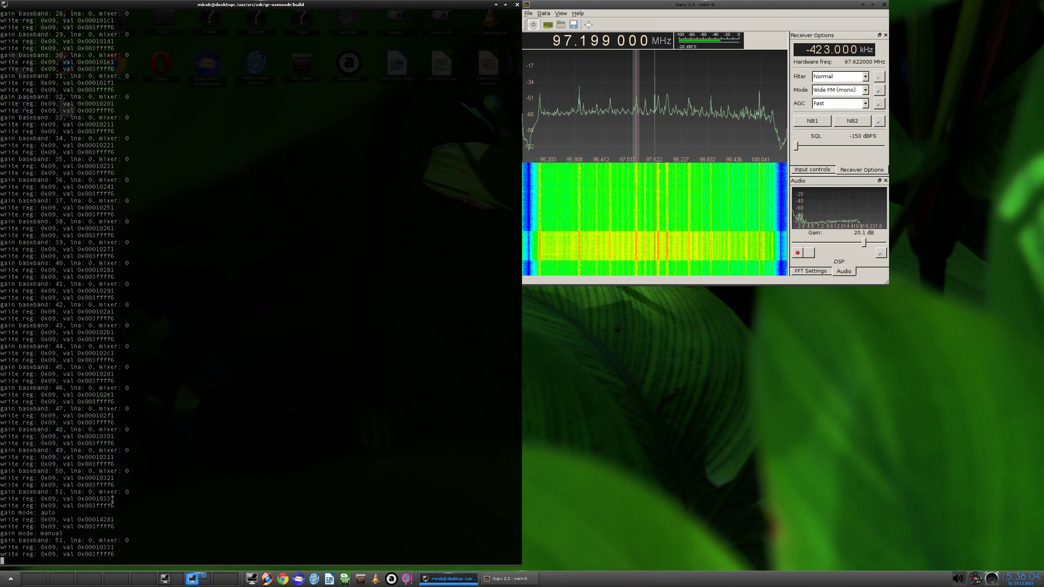
{"action": "left_click", "coordinate": [533, 39]}
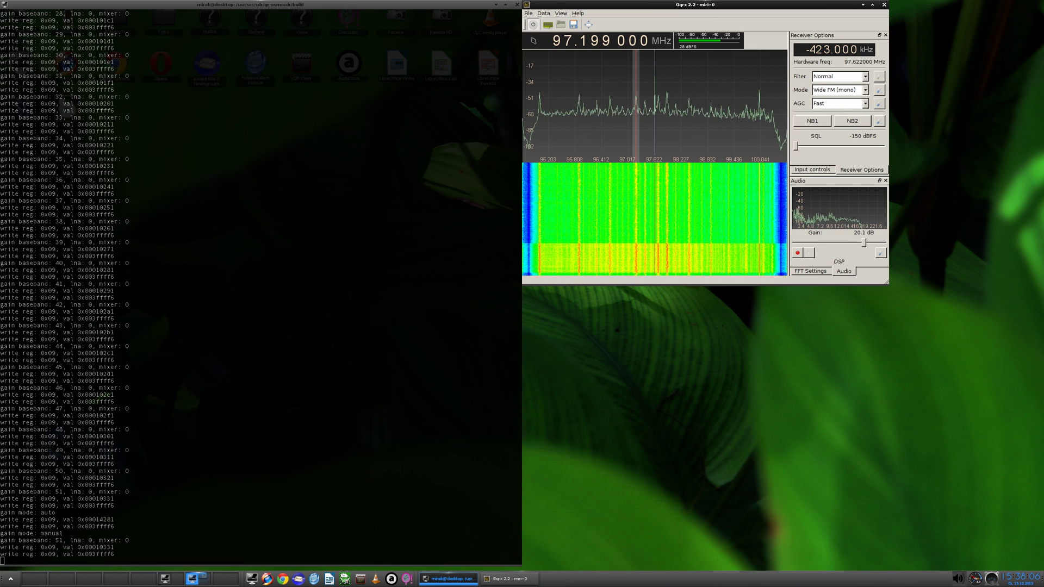
{"action": "left_click", "coordinate": [548, 24]}
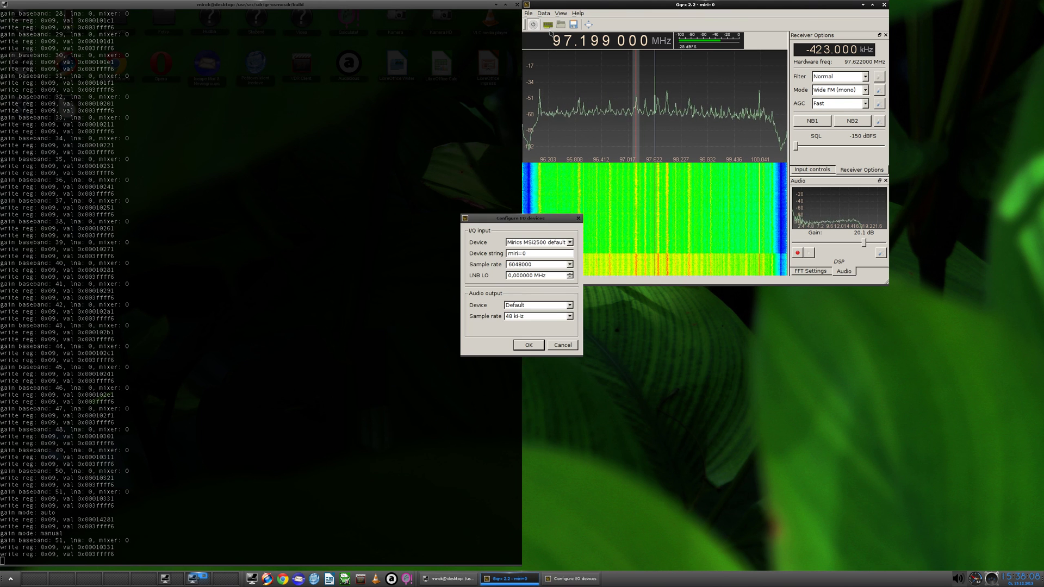
{"action": "left_click", "coordinate": [563, 344]}
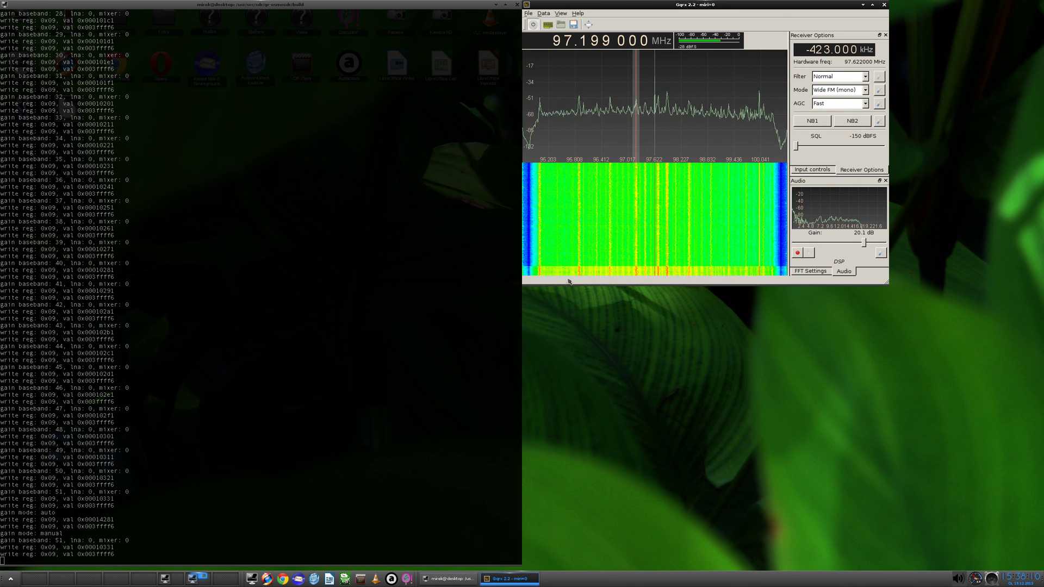
{"action": "left_click", "coordinate": [321, 221]}
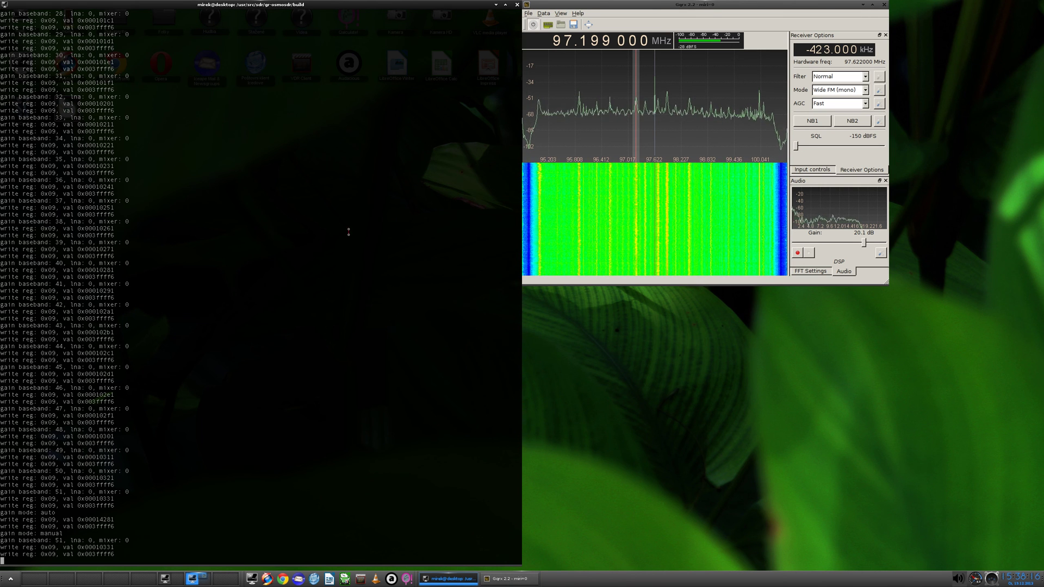
{"action": "left_click", "coordinate": [567, 148]}
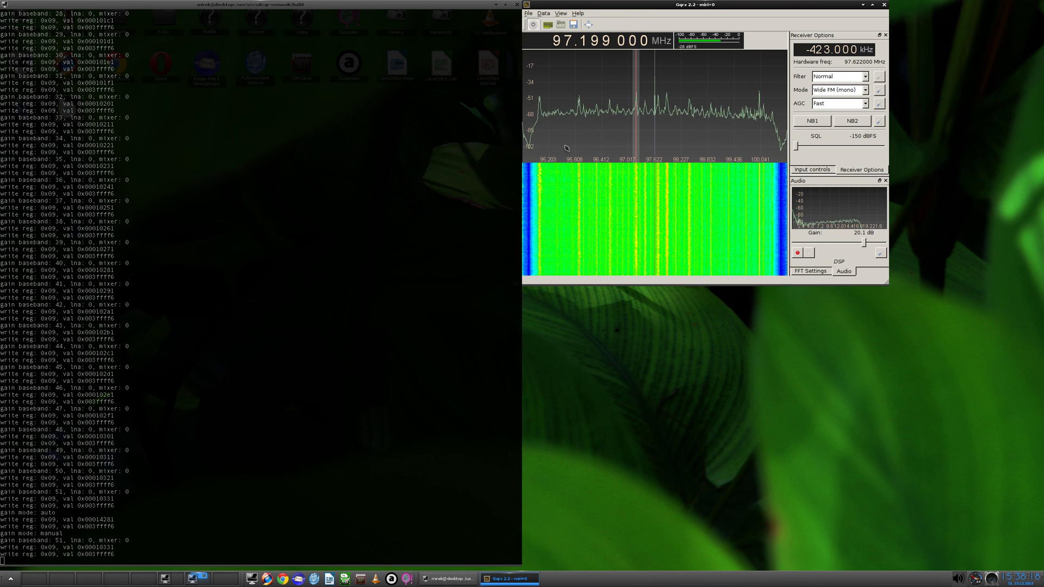
{"action": "left_click", "coordinate": [353, 289]}
{"action": "left_click", "coordinate": [571, 147]}
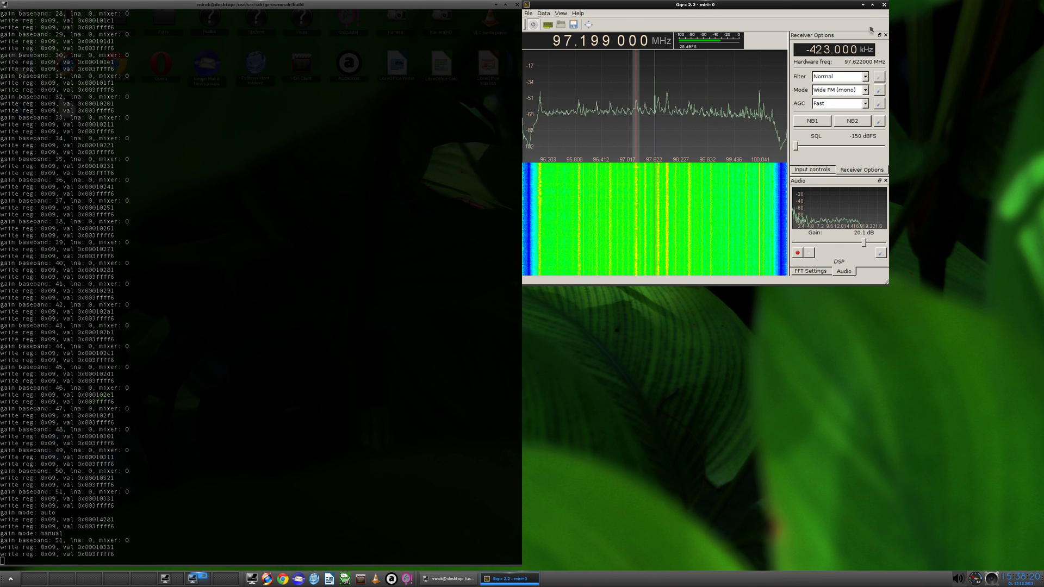